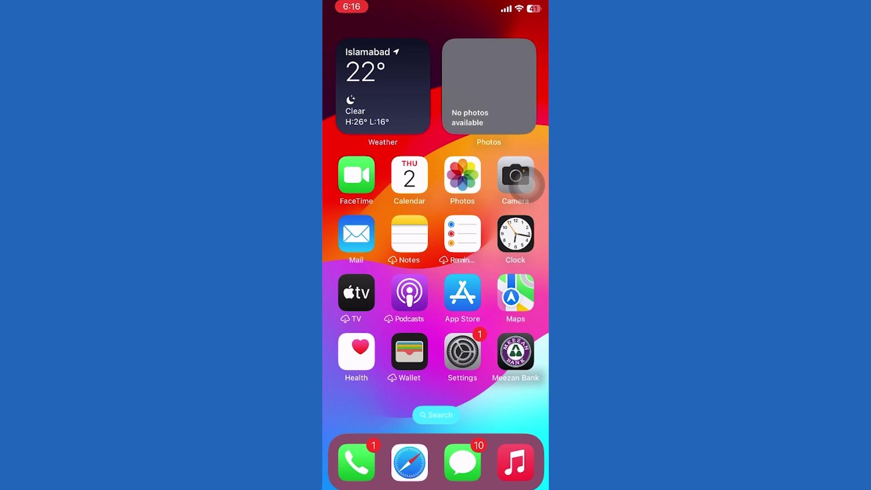
Launch Safari from the dock and load the Google Account home page.
{"action": "left_click", "coordinate": [408, 462]}
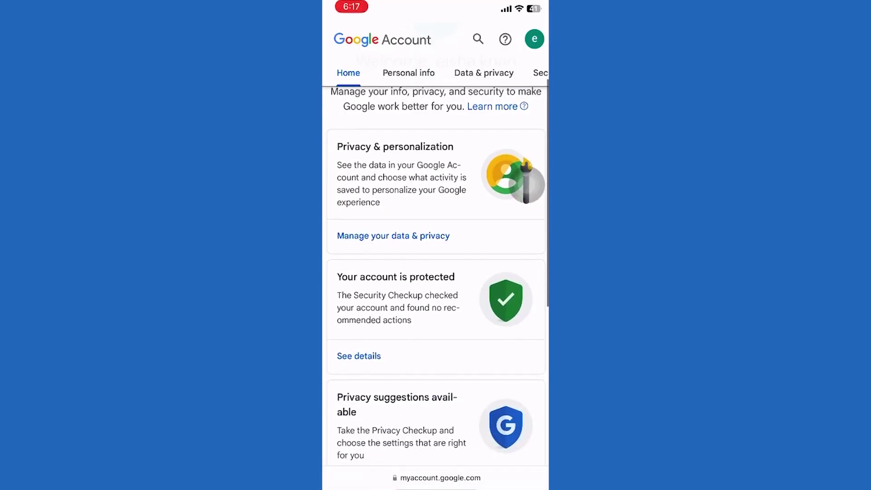
Open the Privacy & personalization card to reach the Web & App Activity controls.
{"action": "left_click", "coordinate": [526, 184]}
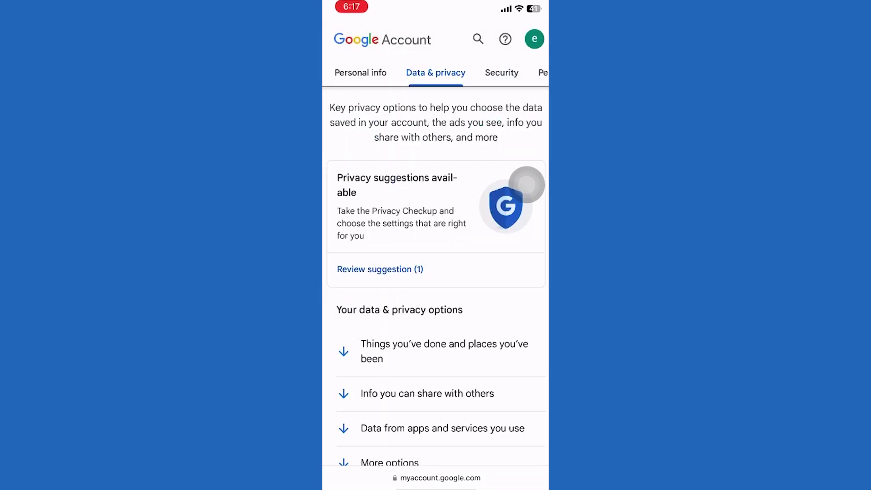
{"action": "scroll", "coordinate": [526, 184], "scroll_direction": "down", "scroll_amount": 5}
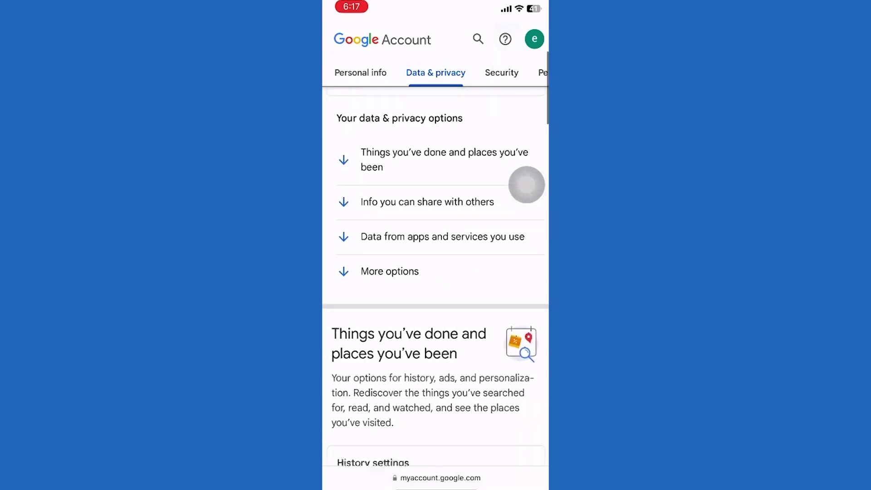
{"action": "scroll", "coordinate": [526, 183], "scroll_direction": "down", "scroll_amount": 2}
{"action": "scroll", "coordinate": [525, 183], "scroll_direction": "down", "scroll_amount": 3}
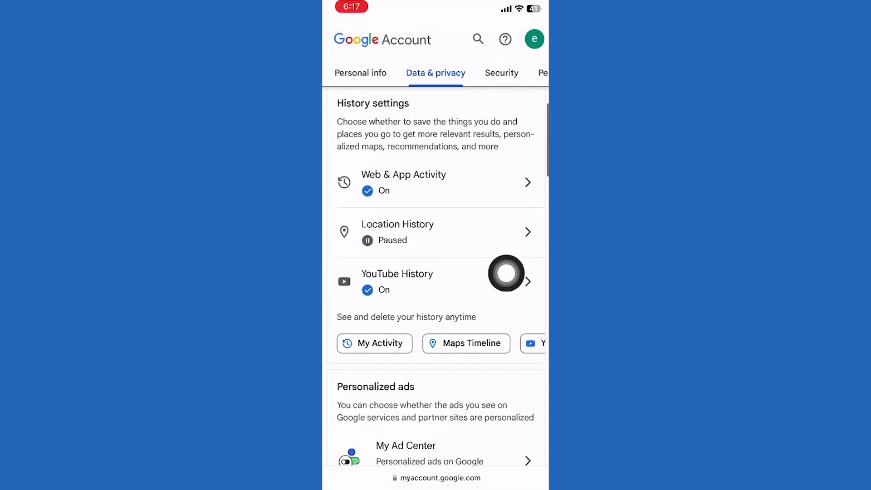
{"action": "scroll", "coordinate": [525, 345], "scroll_direction": "down", "scroll_amount": 1}
{"action": "scroll", "coordinate": [526, 346], "scroll_direction": "down", "scroll_amount": 1}
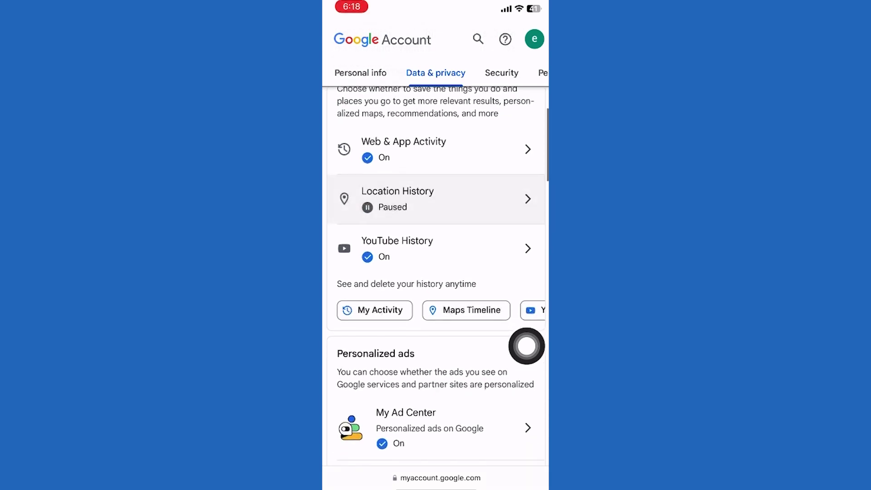
{"action": "scroll", "coordinate": [526, 346], "scroll_direction": "down", "scroll_amount": 2}
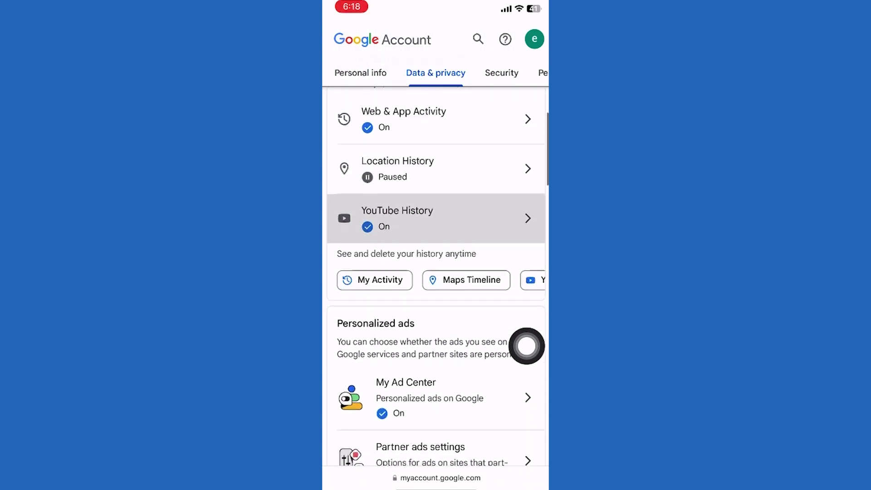
{"action": "scroll", "coordinate": [526, 346], "scroll_direction": "down", "scroll_amount": 1}
{"action": "scroll", "coordinate": [526, 345], "scroll_direction": "down", "scroll_amount": 1}
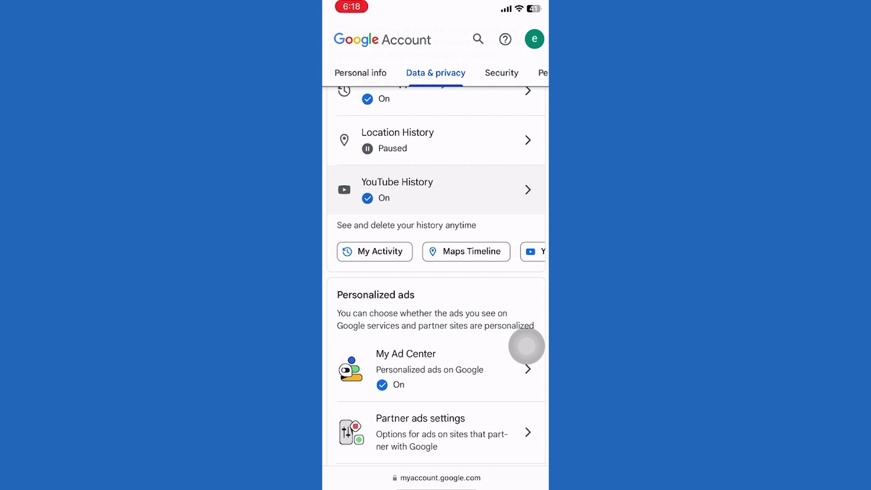
{"action": "scroll", "coordinate": [435, 272], "scroll_direction": "up", "scroll_amount": 2}
Open Web & App Activity, then its Google Search activity history.
{"action": "left_click", "coordinate": [422, 139]}
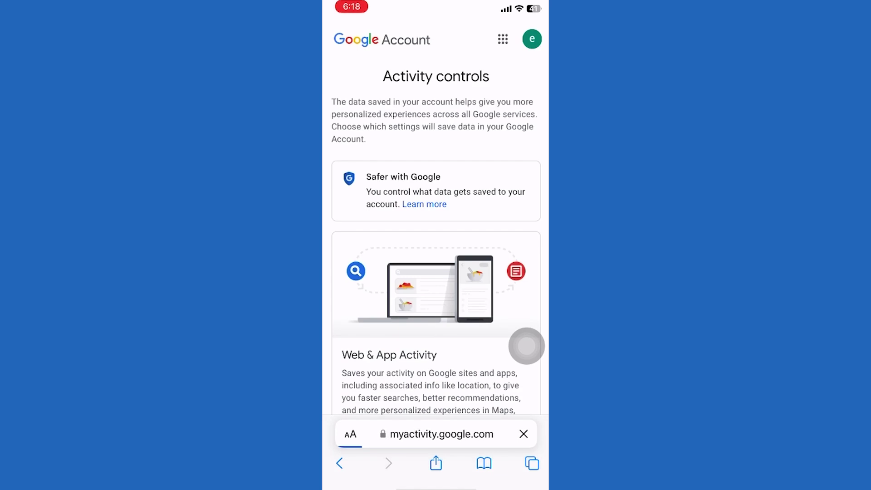
{"action": "scroll", "coordinate": [526, 347], "scroll_direction": "down", "scroll_amount": 2}
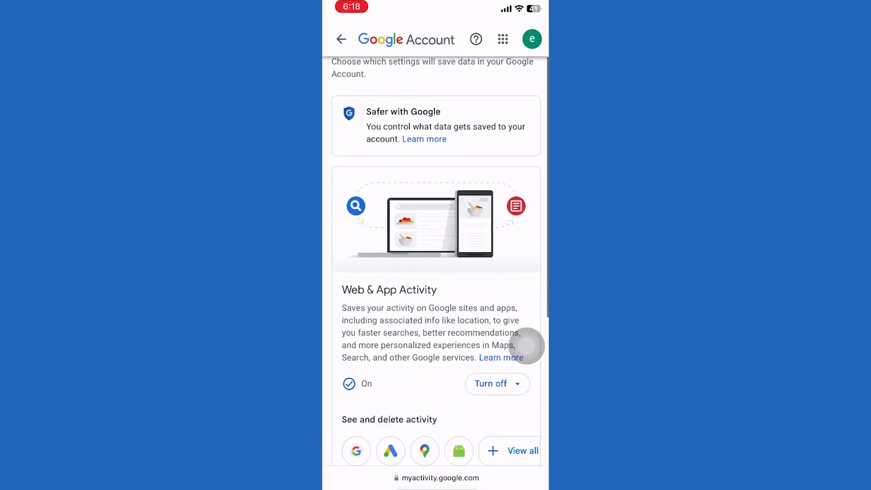
{"action": "scroll", "coordinate": [526, 346], "scroll_direction": "down", "scroll_amount": 1}
{"action": "scroll", "coordinate": [526, 347], "scroll_direction": "down", "scroll_amount": 3}
{"action": "scroll", "coordinate": [526, 346], "scroll_direction": "down", "scroll_amount": 3}
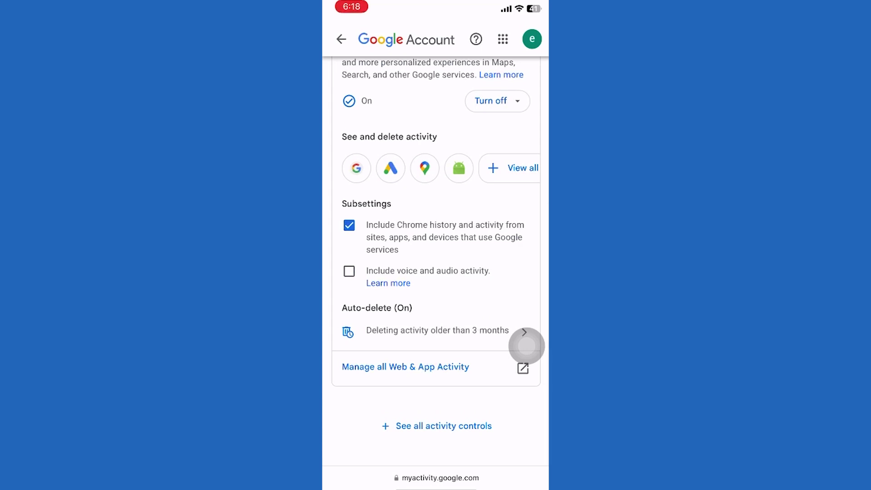
{"action": "scroll", "coordinate": [526, 346], "scroll_direction": "down", "scroll_amount": 1}
{"action": "left_click", "coordinate": [356, 168]}
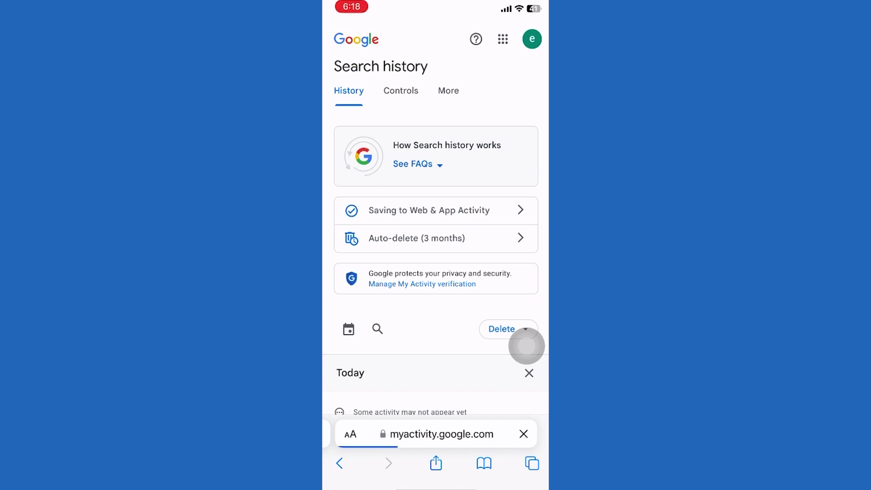
{"action": "scroll", "coordinate": [526, 345], "scroll_direction": "down", "scroll_amount": 5}
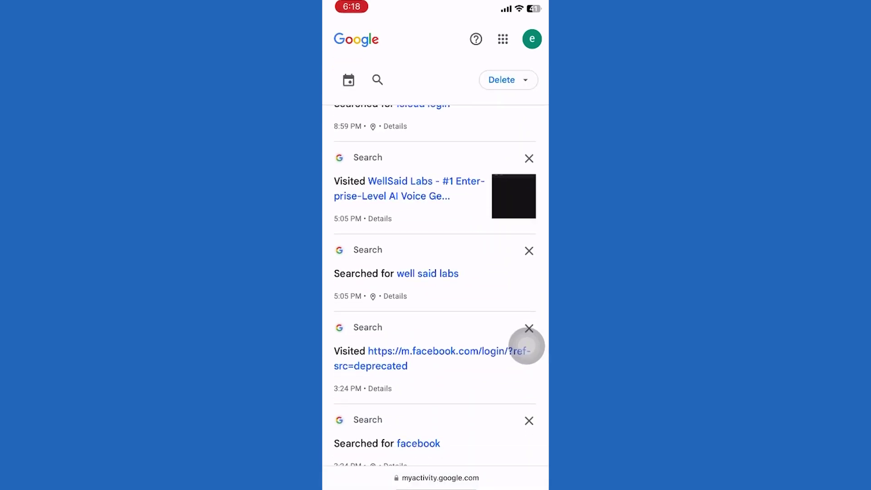
{"action": "scroll", "coordinate": [526, 345], "scroll_direction": "up", "scroll_amount": 5}
{"action": "scroll", "coordinate": [525, 345], "scroll_direction": "up", "scroll_amount": 2}
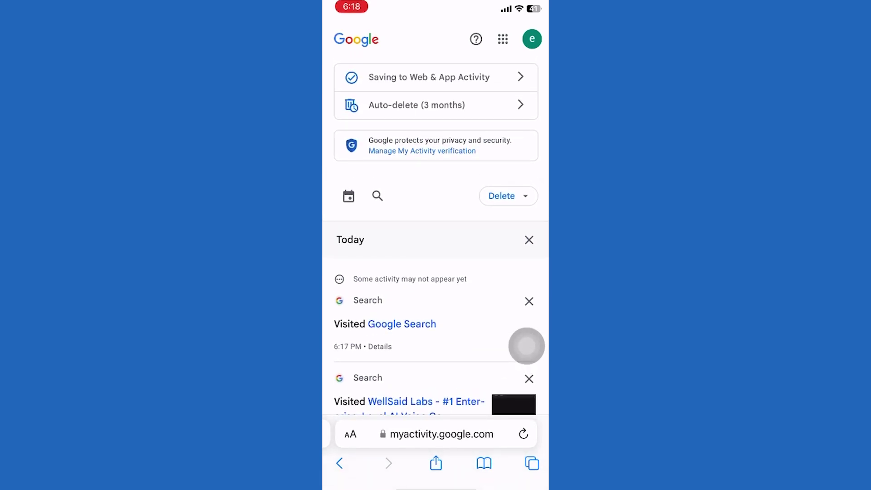
Bring up the "Show history older than" date filter on Search history.
{"action": "left_click", "coordinate": [349, 196]}
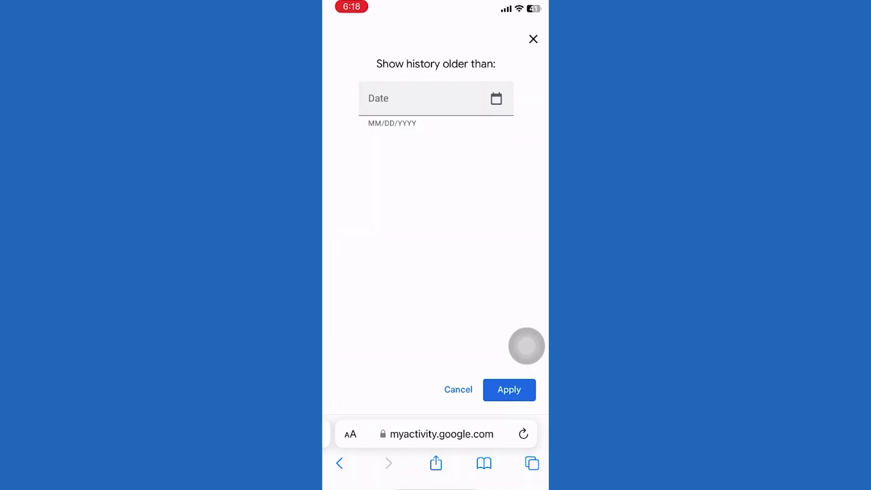
{"action": "left_click", "coordinate": [533, 39]}
{"action": "scroll", "coordinate": [527, 346], "scroll_direction": "down", "scroll_amount": 5}
{"action": "scroll", "coordinate": [527, 347], "scroll_direction": "down", "scroll_amount": 5}
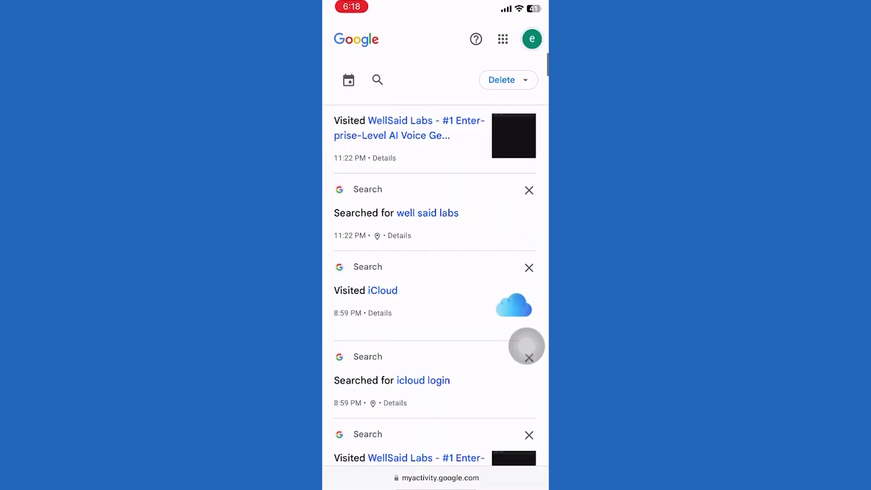
{"action": "scroll", "coordinate": [526, 346], "scroll_direction": "down", "scroll_amount": 5}
{"action": "scroll", "coordinate": [527, 347], "scroll_direction": "down", "scroll_amount": 1}
{"action": "left_click", "coordinate": [378, 80]}
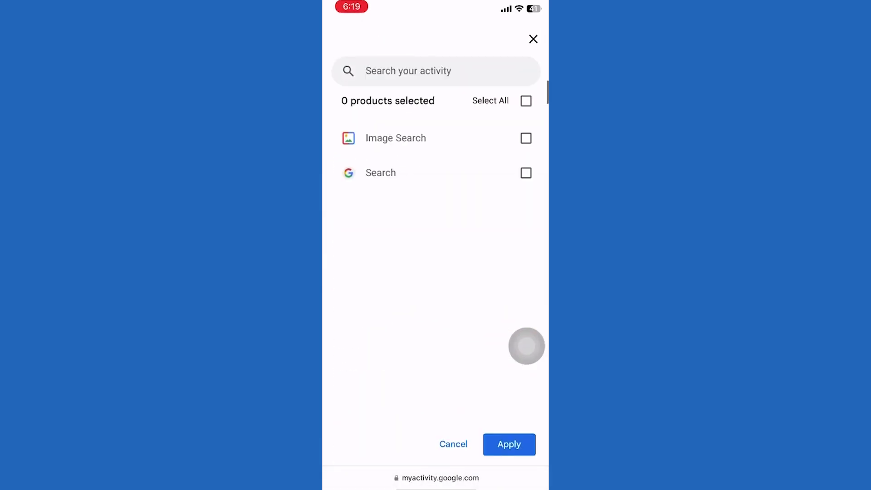
{"action": "left_click", "coordinate": [454, 444]}
{"action": "scroll", "coordinate": [435, 272], "scroll_direction": "down", "scroll_amount": 3}
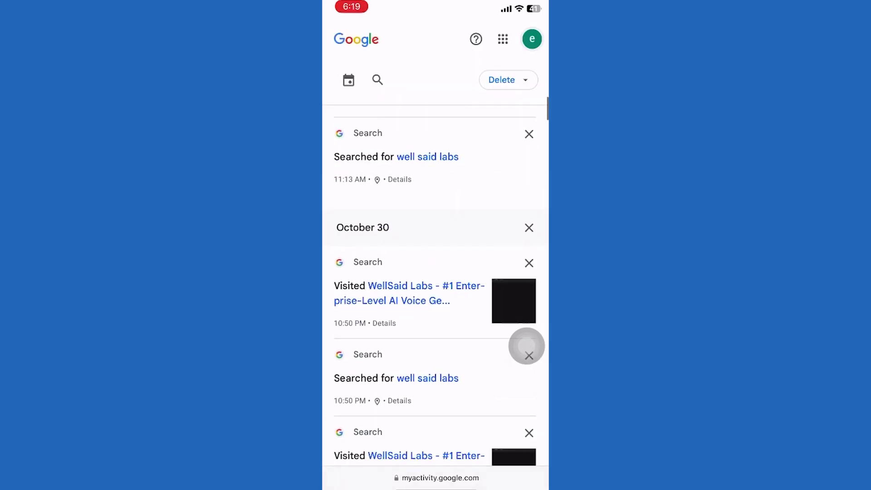
{"action": "scroll", "coordinate": [435, 272], "scroll_direction": "up", "scroll_amount": 3}
{"action": "scroll", "coordinate": [527, 346], "scroll_direction": "down", "scroll_amount": 5}
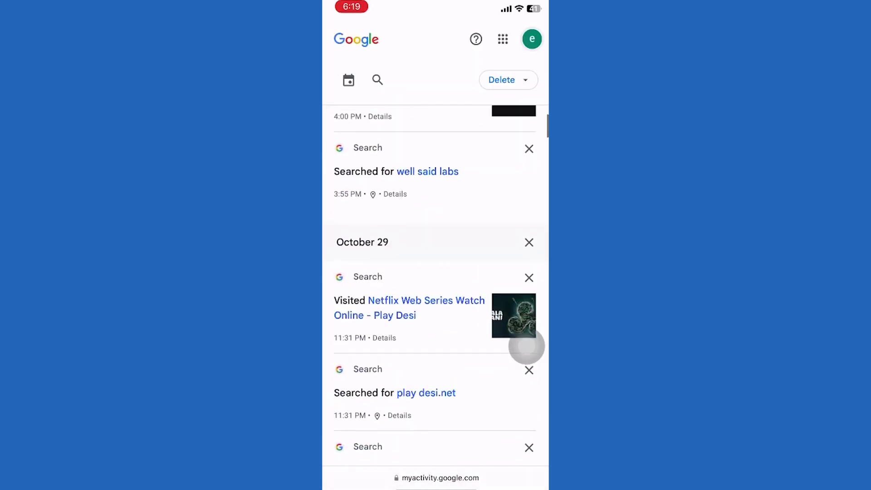
{"action": "scroll", "coordinate": [526, 347], "scroll_direction": "down", "scroll_amount": 4}
{"action": "scroll", "coordinate": [528, 344], "scroll_direction": "down", "scroll_amount": 2}
{"action": "scroll", "coordinate": [527, 344], "scroll_direction": "down", "scroll_amount": 1}
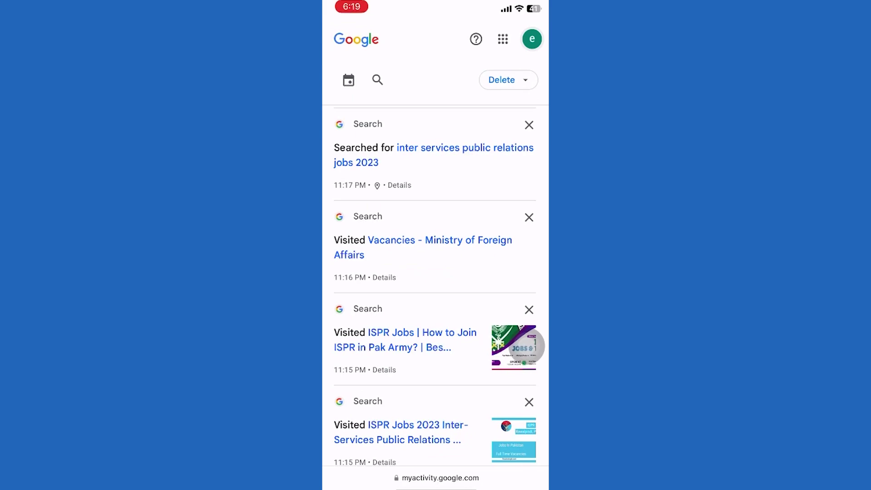